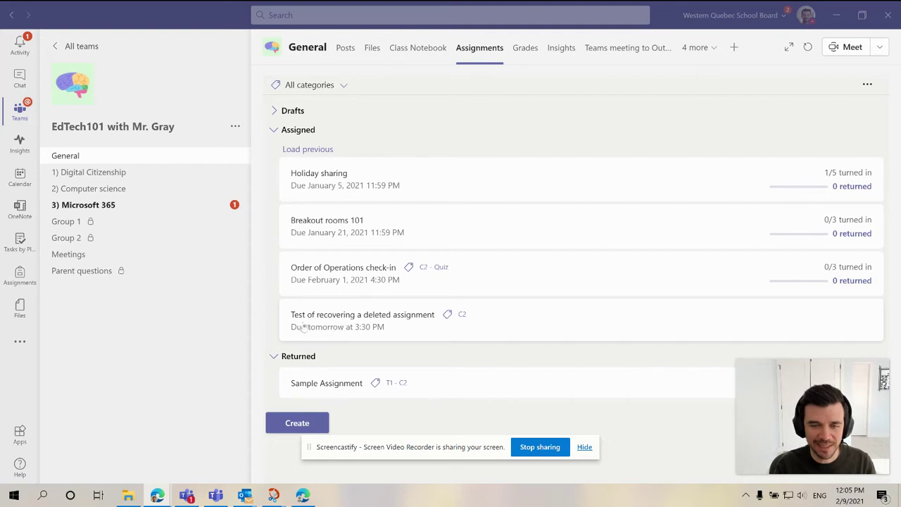
Step: Review the returned work for "Test of recovering a deleted assignment" and delete that assignment from the class team
{"action": "left_click", "coordinate": [403, 321]}
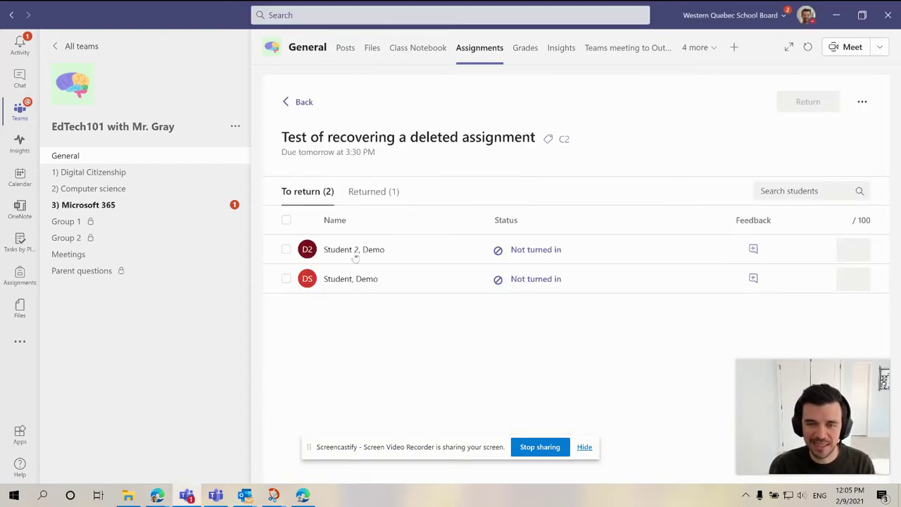
{"action": "left_click", "coordinate": [369, 196]}
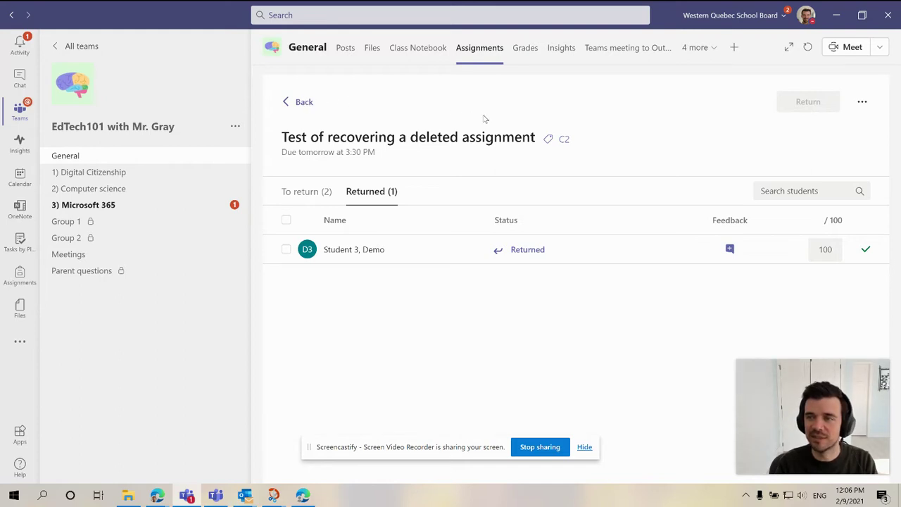
{"action": "left_click", "coordinate": [868, 104]}
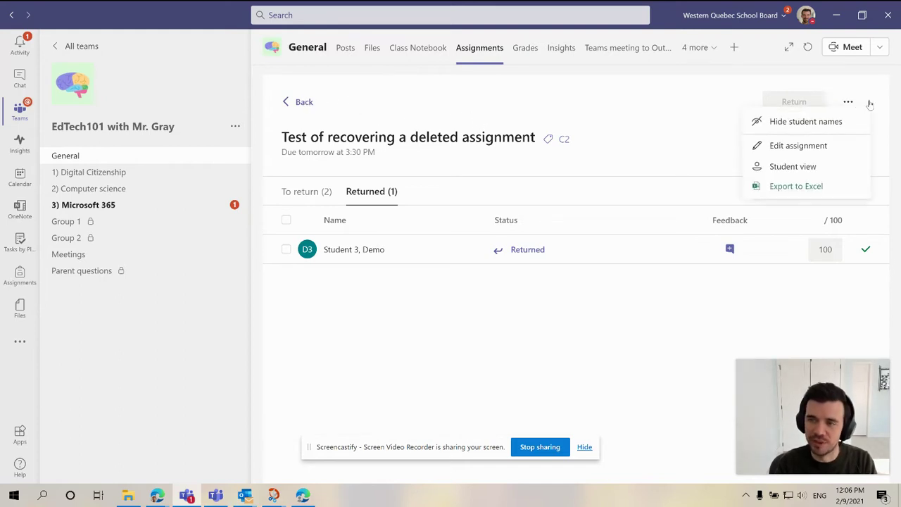
{"action": "left_click", "coordinate": [793, 149]}
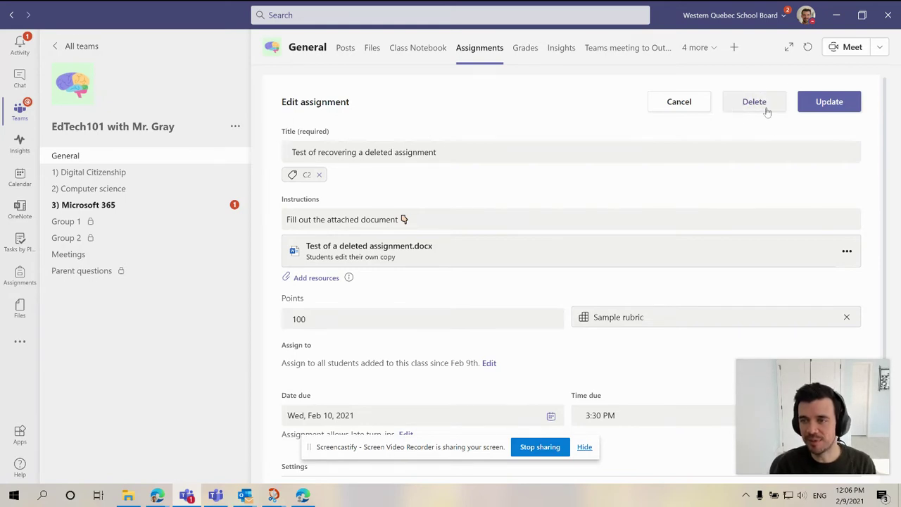
{"action": "left_click", "coordinate": [766, 109]}
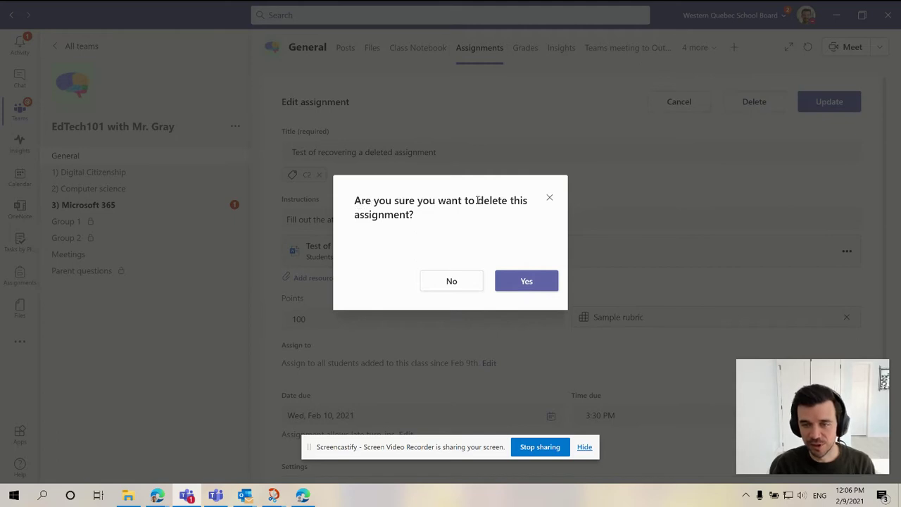
{"action": "left_click", "coordinate": [525, 281]}
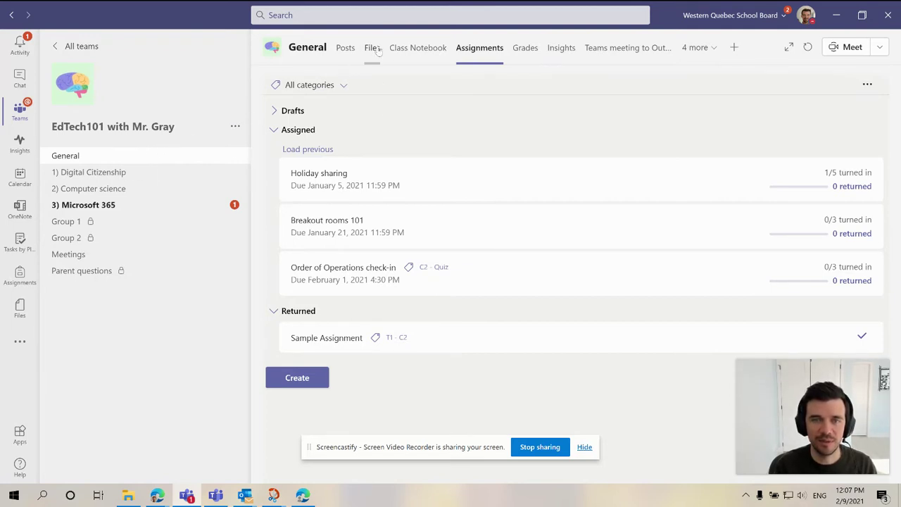
Step: Open the General channel's files in SharePoint and dismiss the offer to translate the page from French
{"action": "left_click", "coordinate": [373, 49]}
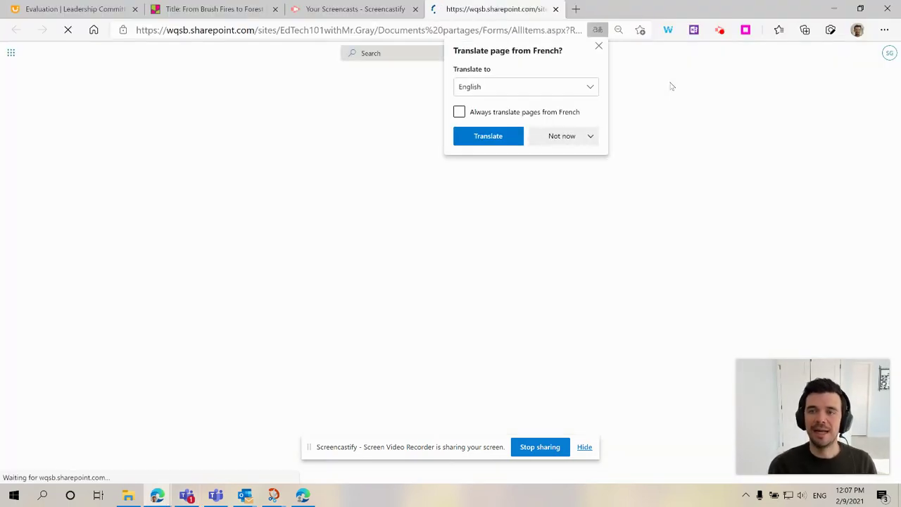
{"action": "left_click", "coordinate": [599, 47]}
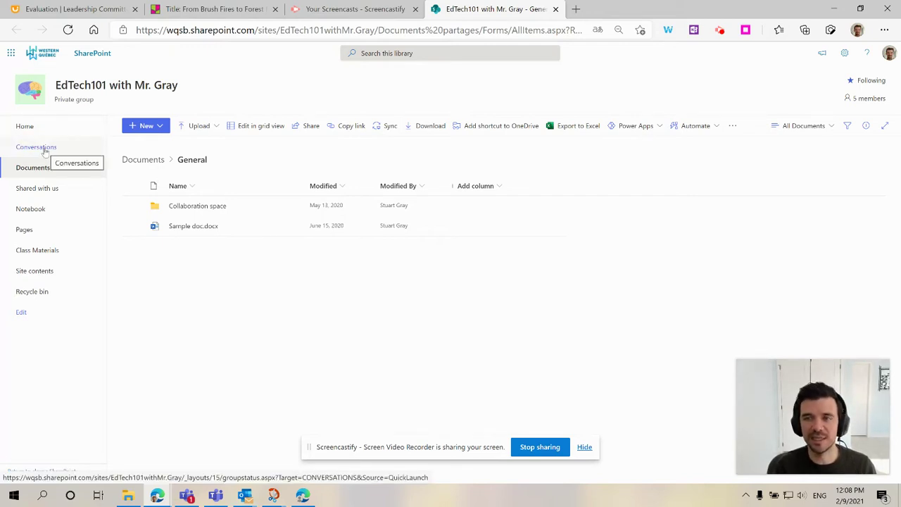
Step: Look through the SharePoint site's Conversations, Documents, Pages and Class Materials sections for the deleted assignment's student work
{"action": "left_click", "coordinate": [45, 150]}
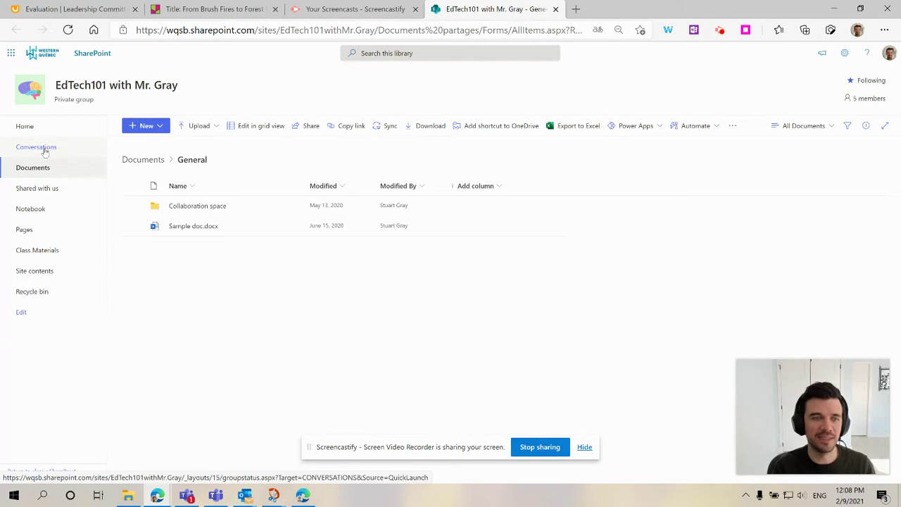
{"action": "left_click", "coordinate": [479, 10]}
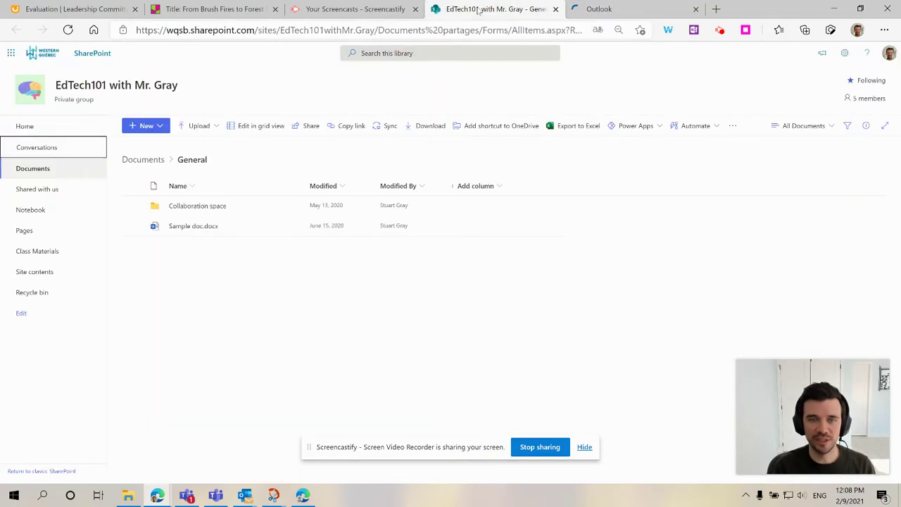
{"action": "left_click", "coordinate": [26, 169]}
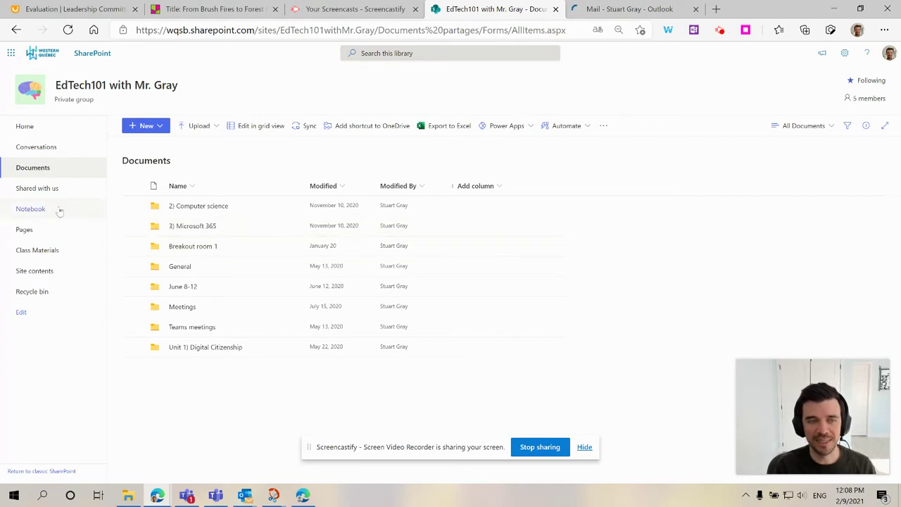
{"action": "left_click", "coordinate": [24, 232]}
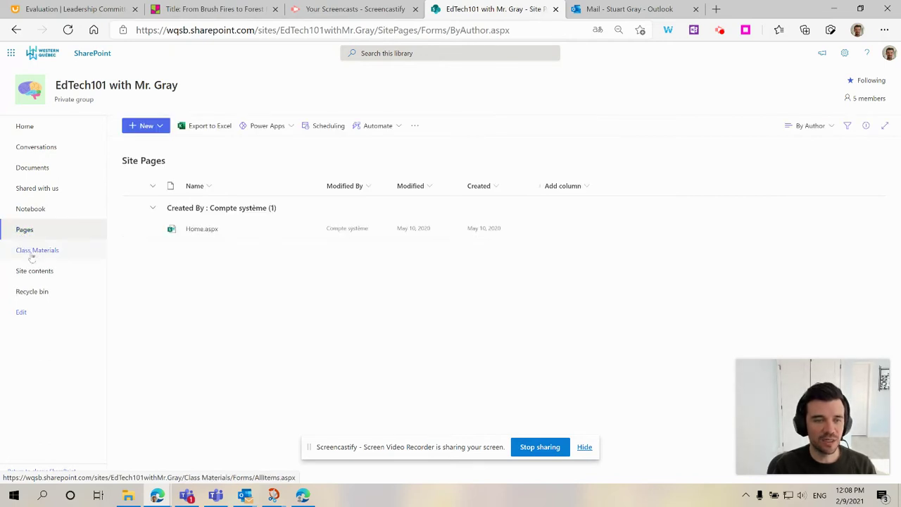
{"action": "left_click", "coordinate": [32, 252]}
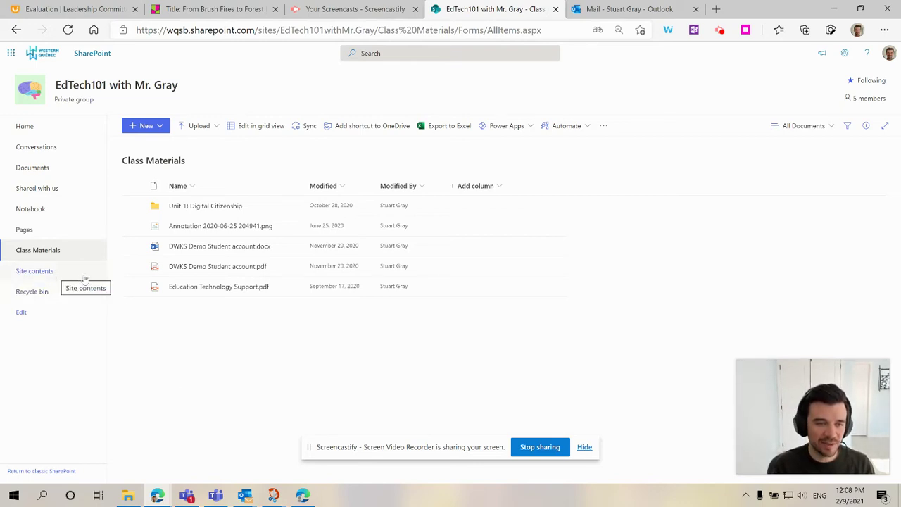
Step: Open the Student Work document library from the site contents and decline the page translation for now
{"action": "left_click", "coordinate": [42, 274]}
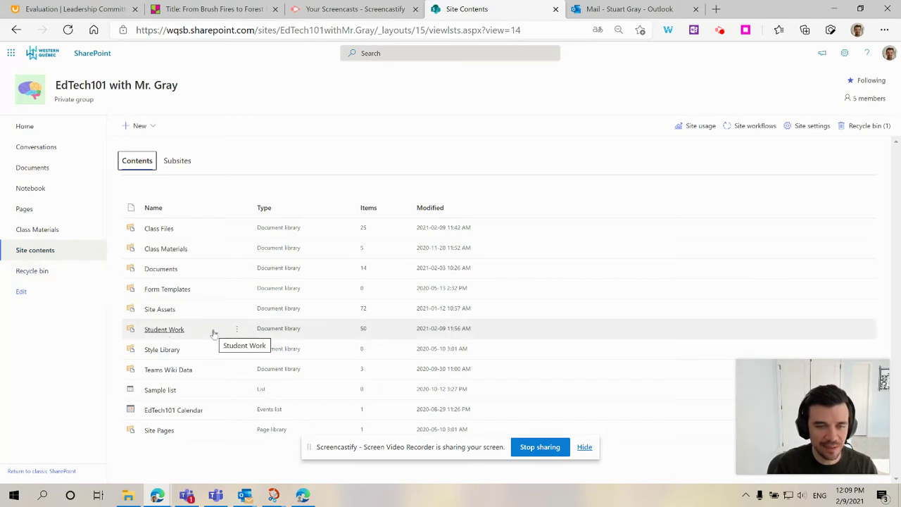
{"action": "left_click", "coordinate": [156, 336]}
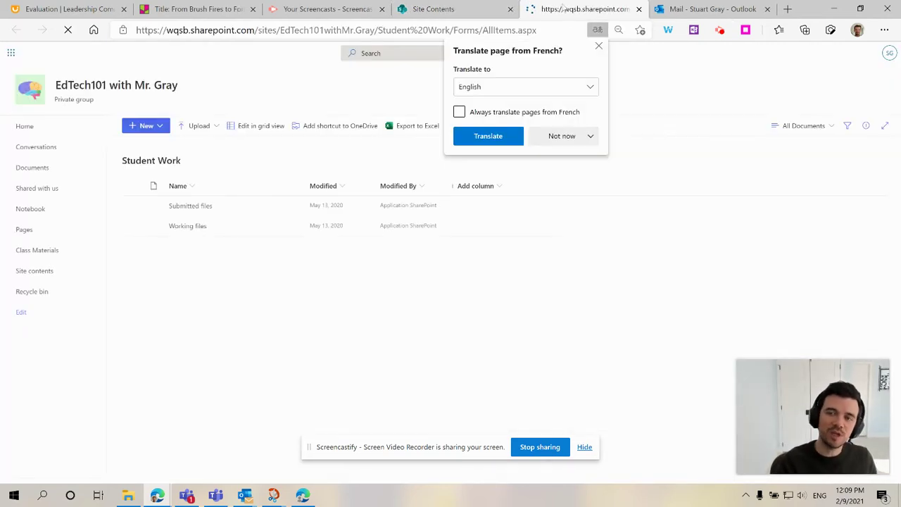
{"action": "left_click", "coordinate": [563, 140]}
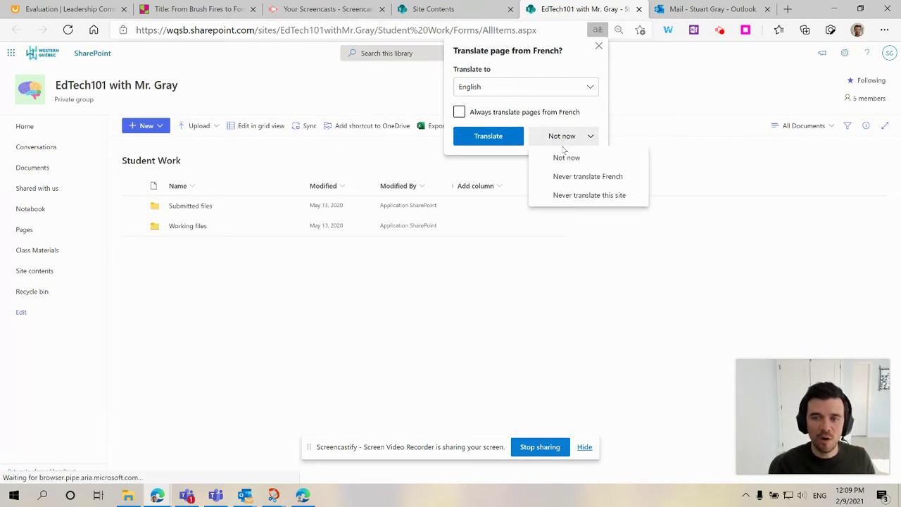
{"action": "left_click", "coordinate": [563, 157]}
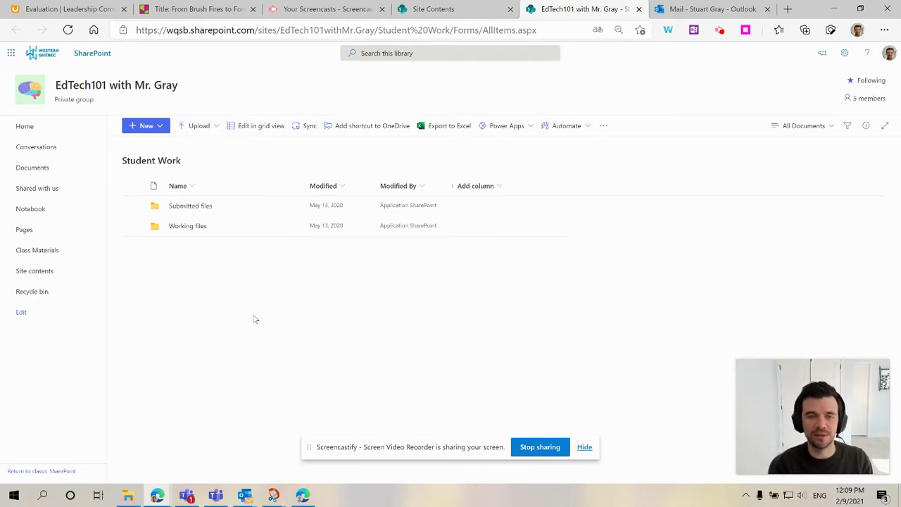
Step: Examine Demo Student 2's assignment folders under Working files and return to the Student Work library root
{"action": "left_click", "coordinate": [184, 229]}
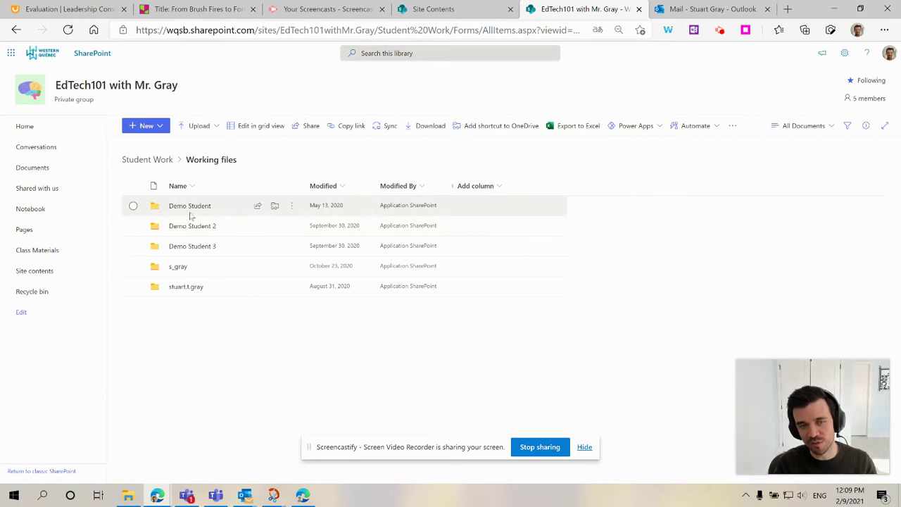
{"action": "left_click", "coordinate": [190, 227]}
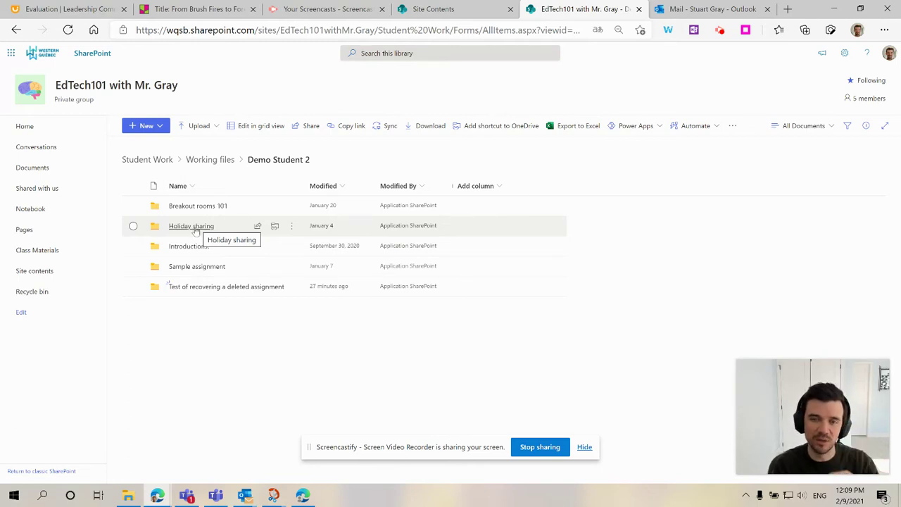
{"action": "left_click", "coordinate": [208, 161]}
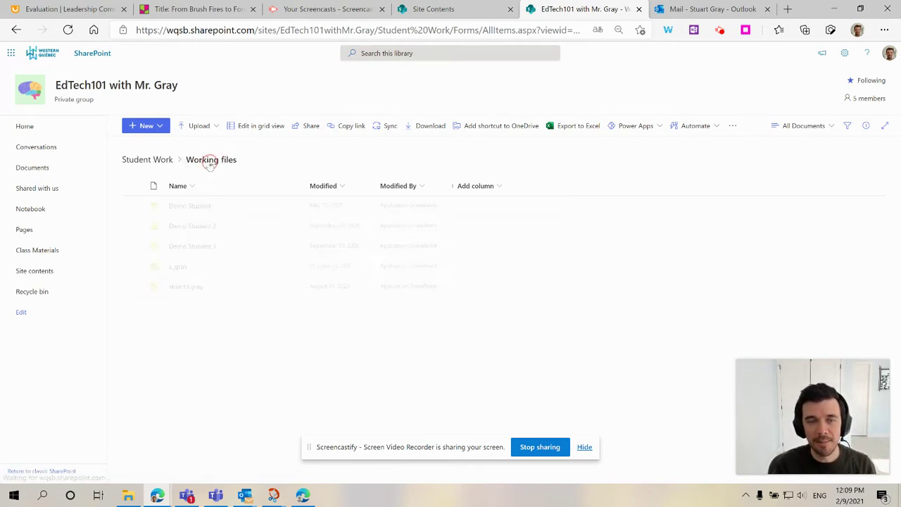
{"action": "left_click", "coordinate": [146, 159]}
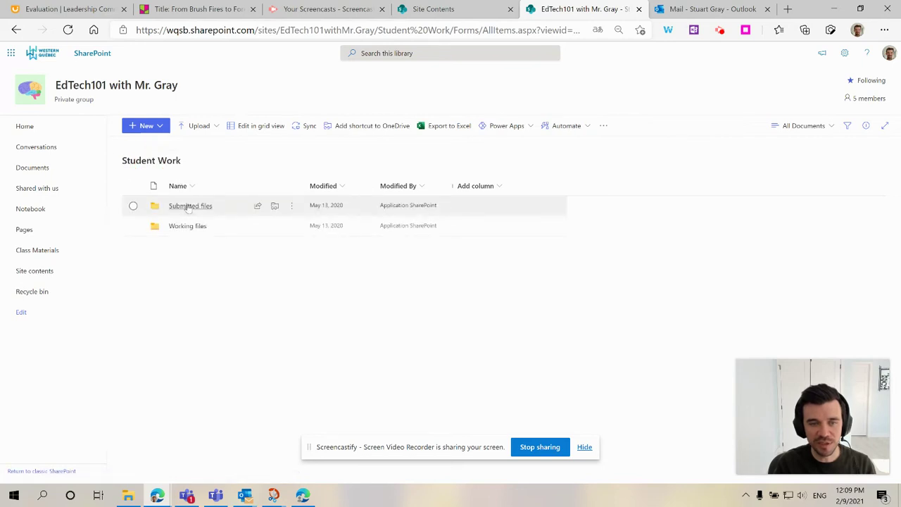
Step: Open Demo Student 3's folder inside Submitted files
{"action": "left_click", "coordinate": [186, 207]}
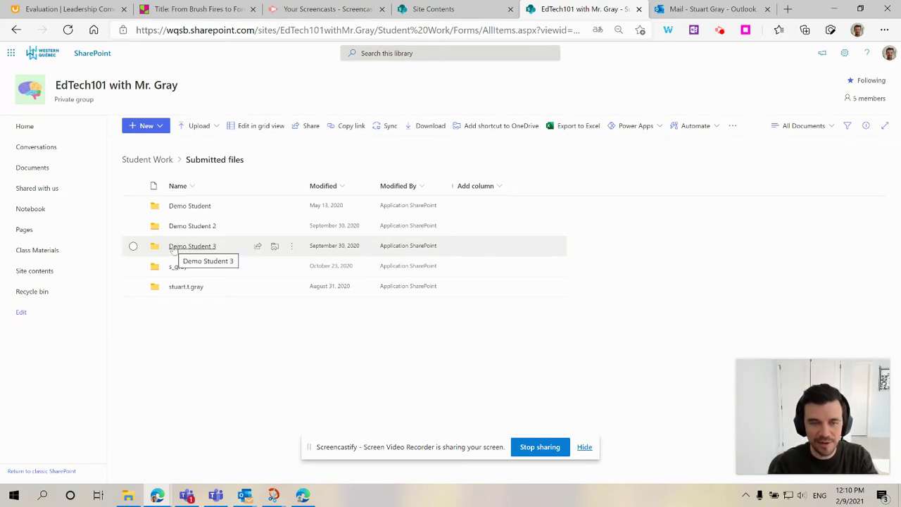
{"action": "left_click", "coordinate": [188, 248]}
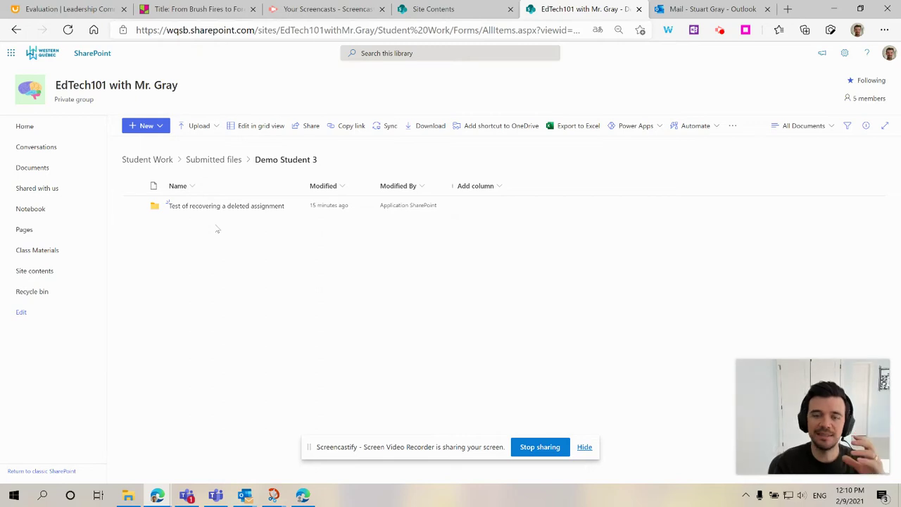
Step: Switch to Teams to check the class's Assigned and Returned assignments, and return to the SharePoint window
{"action": "left_click", "coordinate": [215, 495]}
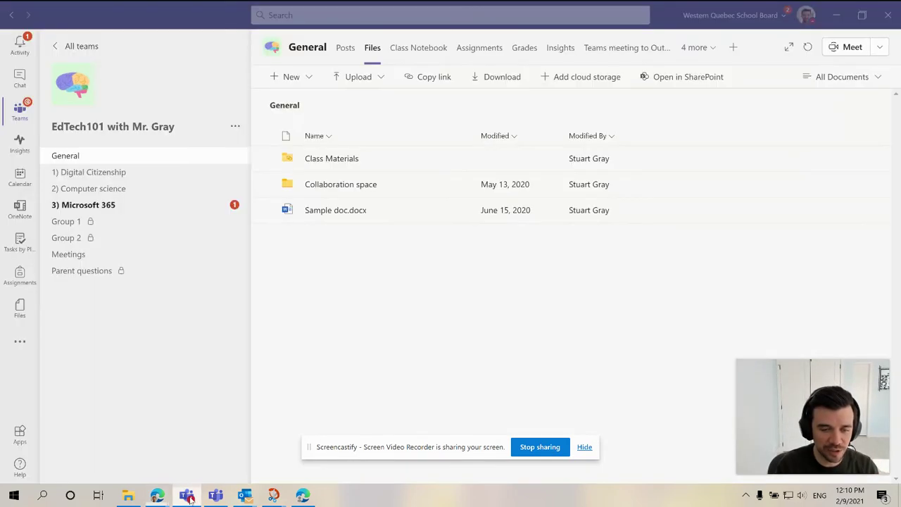
{"action": "left_click", "coordinate": [485, 49]}
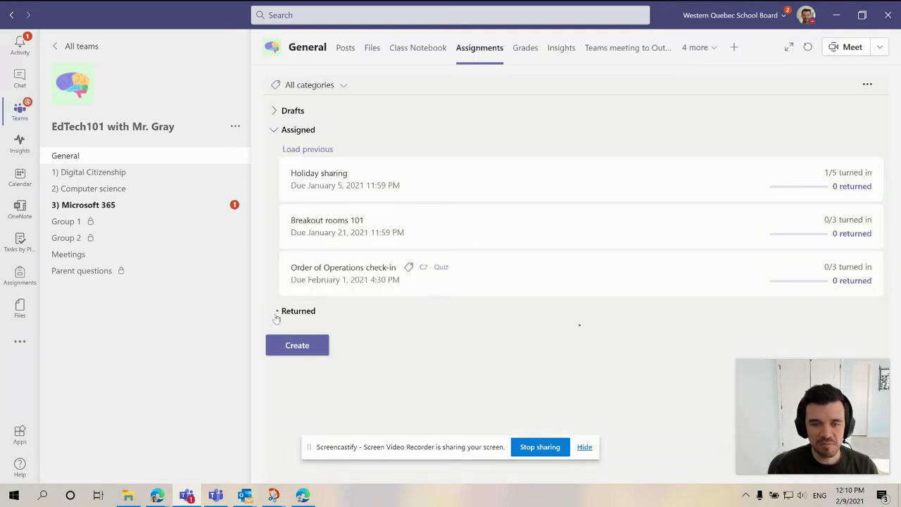
{"action": "left_click", "coordinate": [275, 312]}
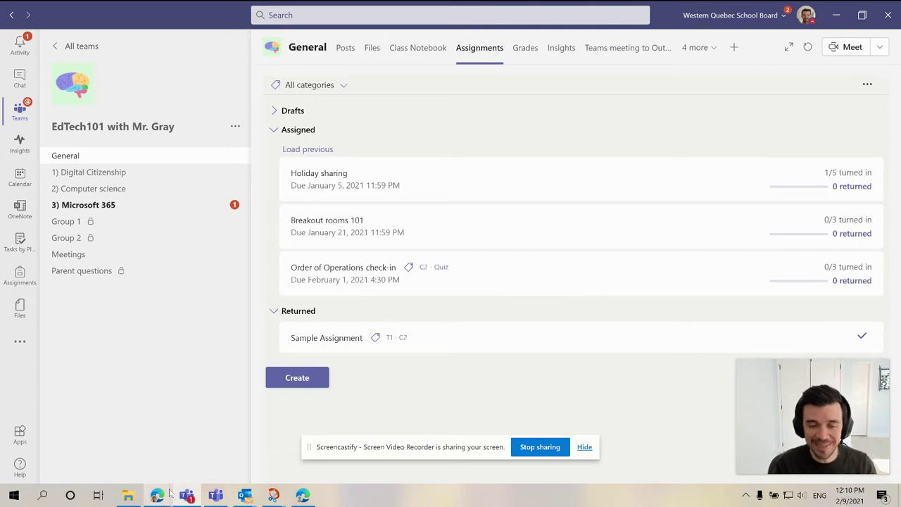
{"action": "mouse_move", "coordinate": [160, 497]}
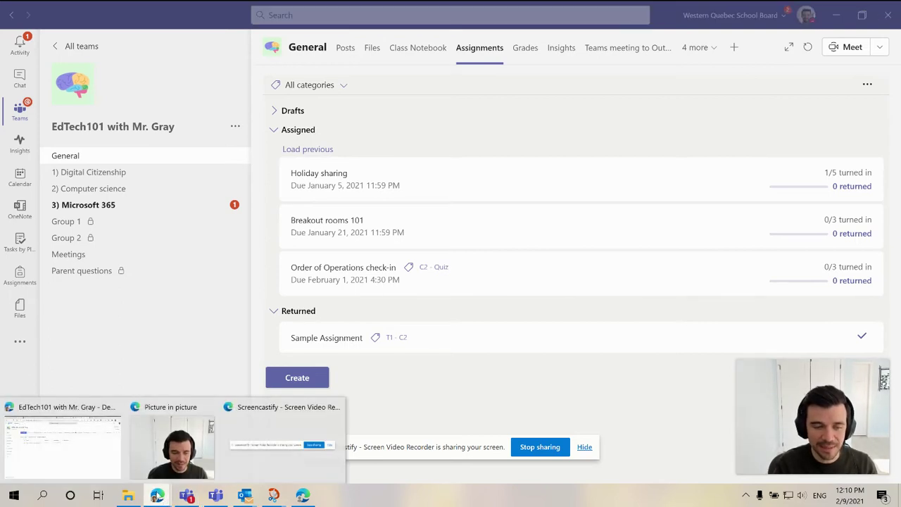
{"action": "left_click", "coordinate": [101, 454]}
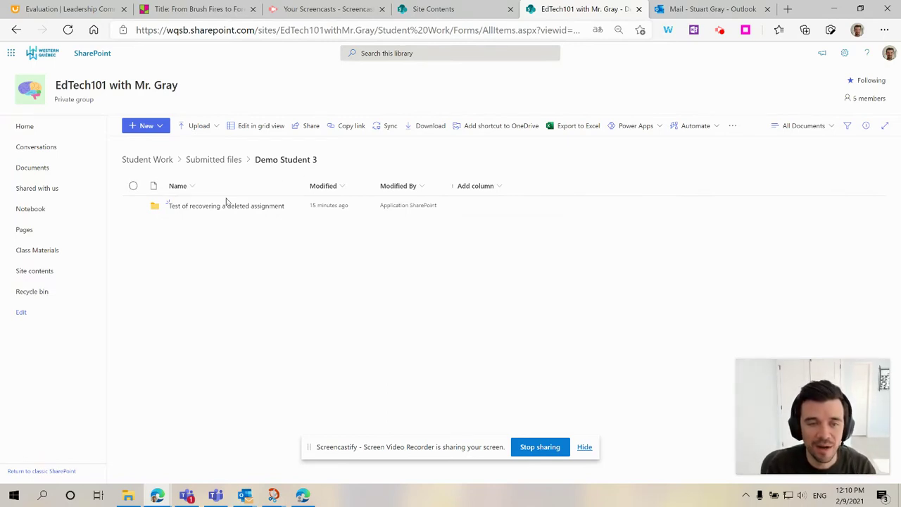
Step: Open the submitted Word document in the Version 1 folder of "Test of recovering a deleted assignment"
{"action": "left_click", "coordinate": [207, 208]}
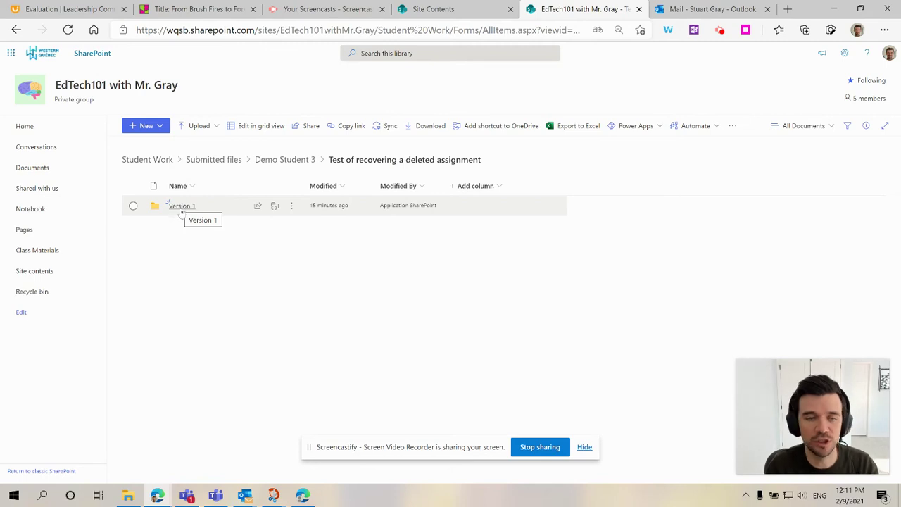
{"action": "left_click", "coordinate": [181, 208]}
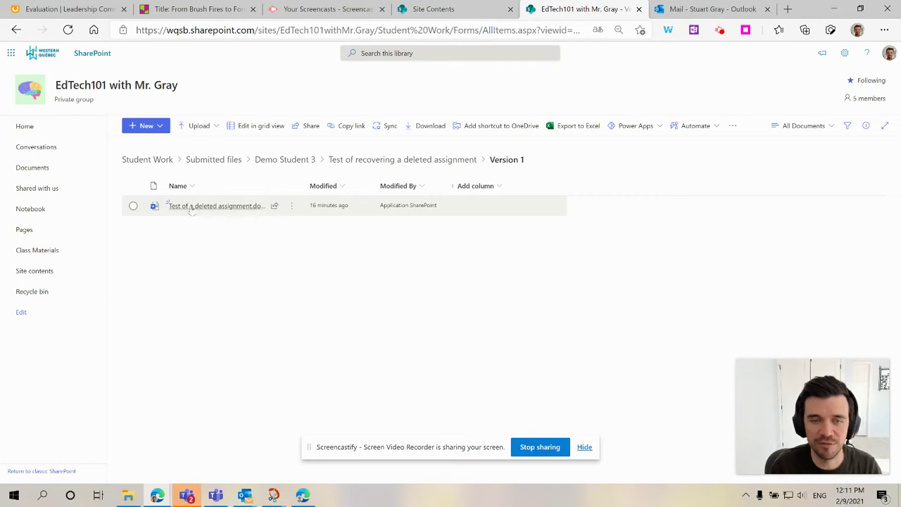
{"action": "left_click", "coordinate": [190, 208]}
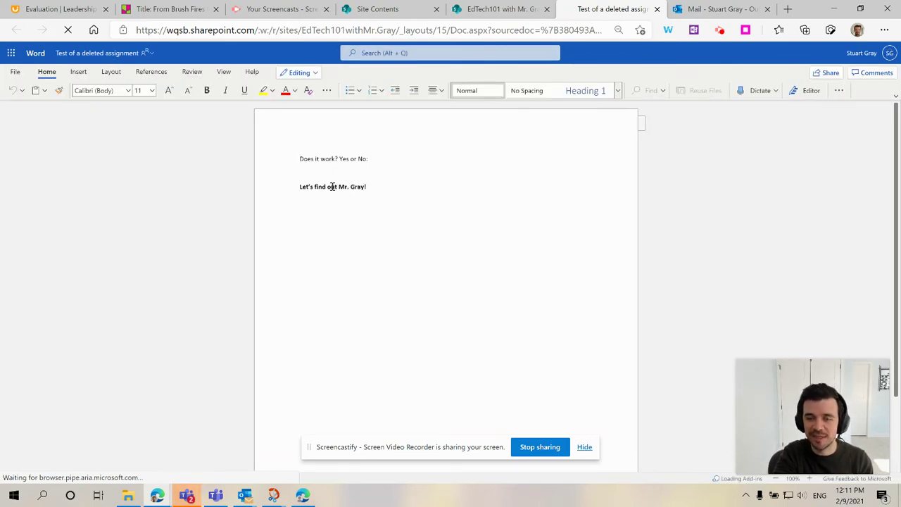
{"action": "left_click", "coordinate": [376, 188]}
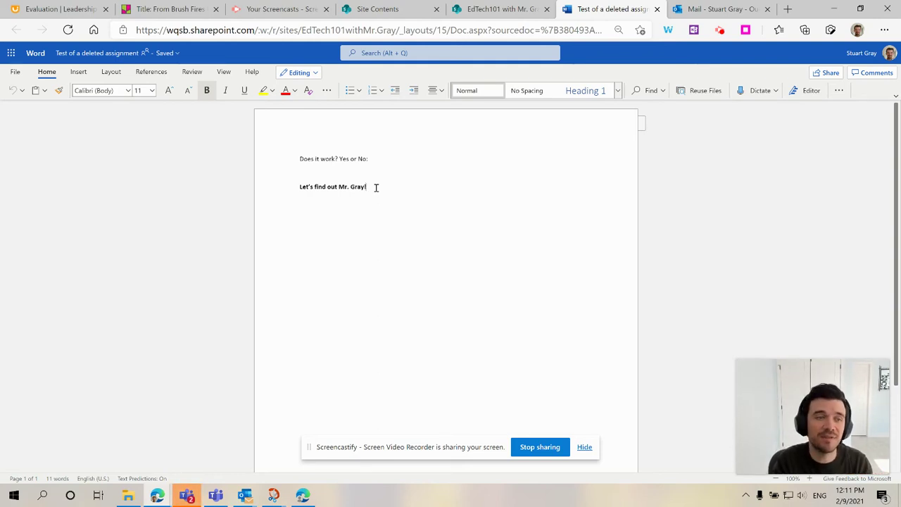
Step: Review the Save As and download options for the recovered document and return to its text
{"action": "left_click", "coordinate": [14, 72]}
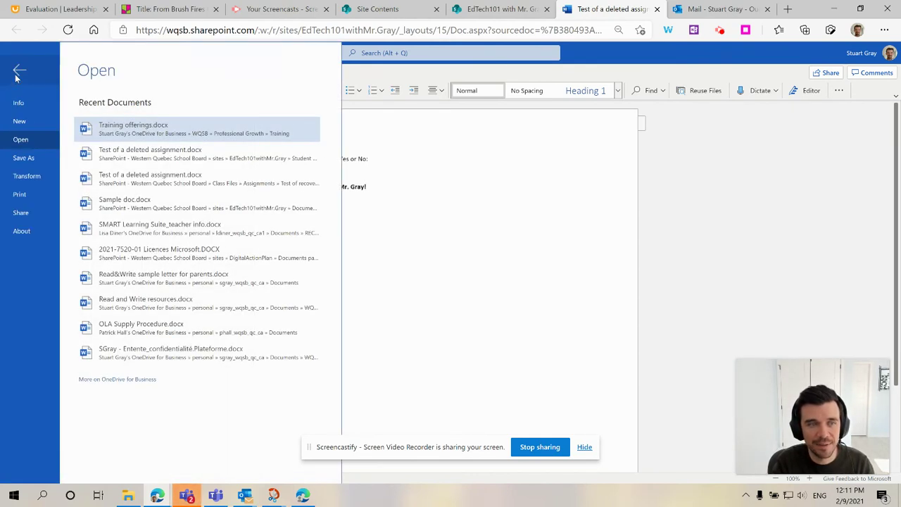
{"action": "left_click", "coordinate": [23, 159]}
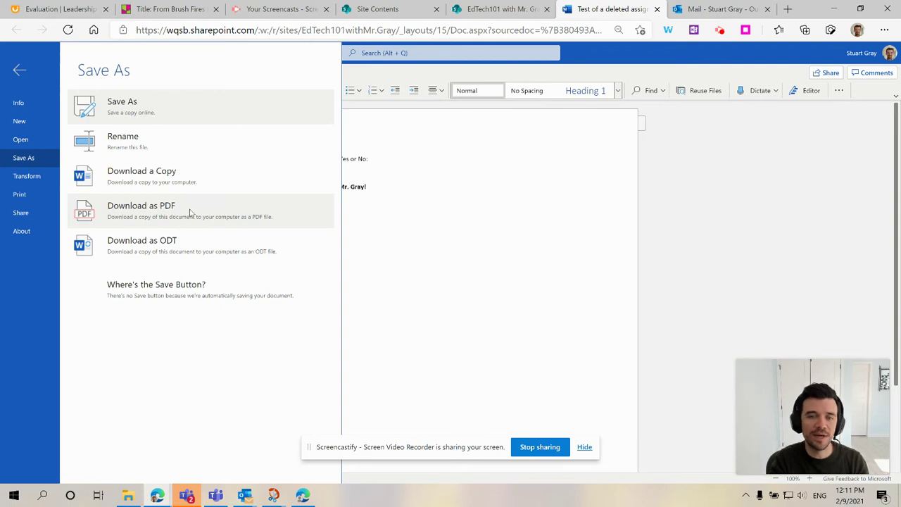
{"action": "left_click", "coordinate": [397, 183]}
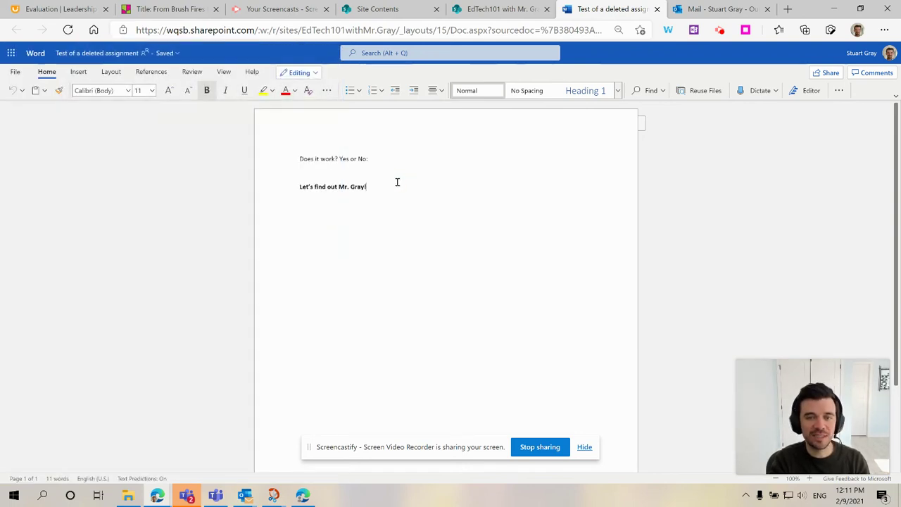
Step: Return from the recovered document to the Student Work library and go back up to the Submitted files folder
{"action": "left_click", "coordinate": [491, 10]}
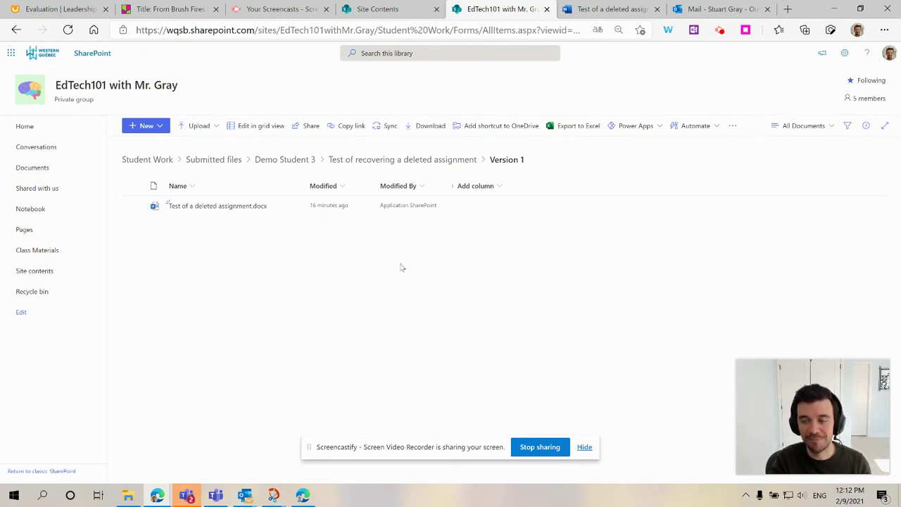
{"action": "left_click", "coordinate": [370, 159]}
{"action": "left_click", "coordinate": [289, 160]}
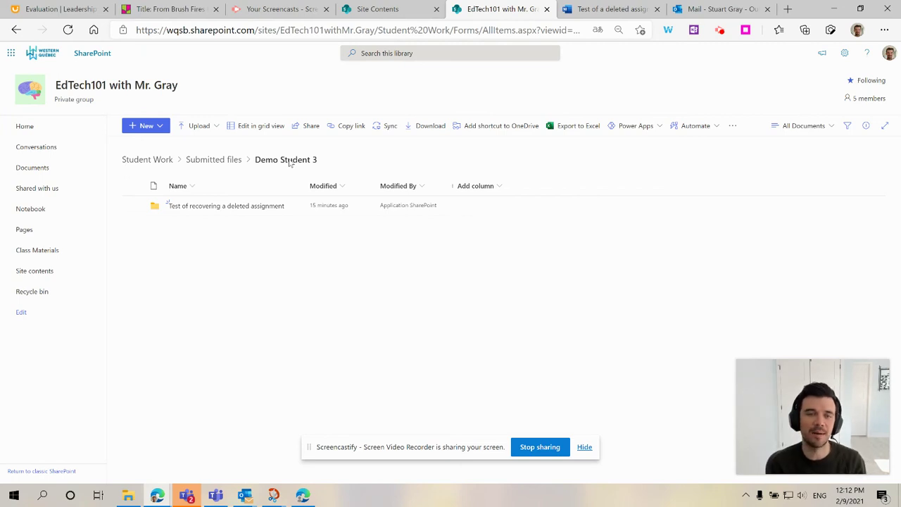
{"action": "left_click", "coordinate": [226, 160]}
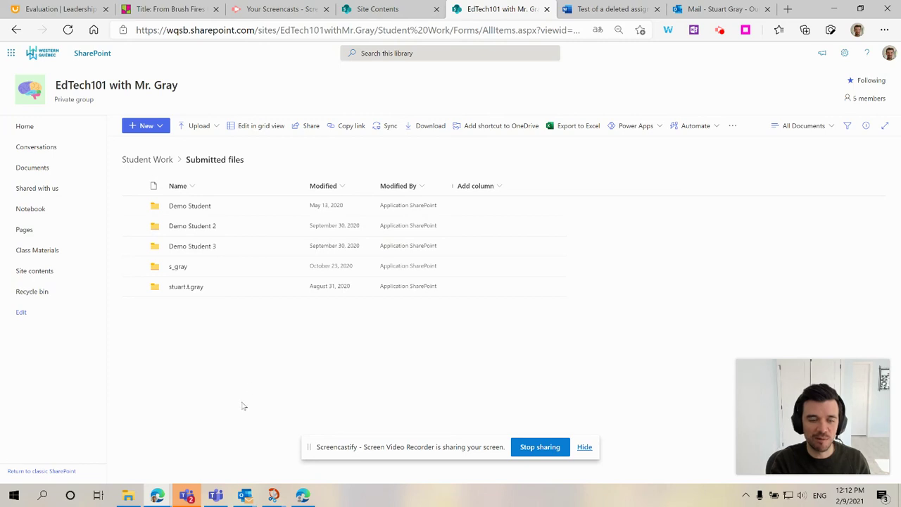
Step: Switch to Teams, open the General channel's files in SharePoint, and go to the team site's Site contents
{"action": "left_click", "coordinate": [187, 495]}
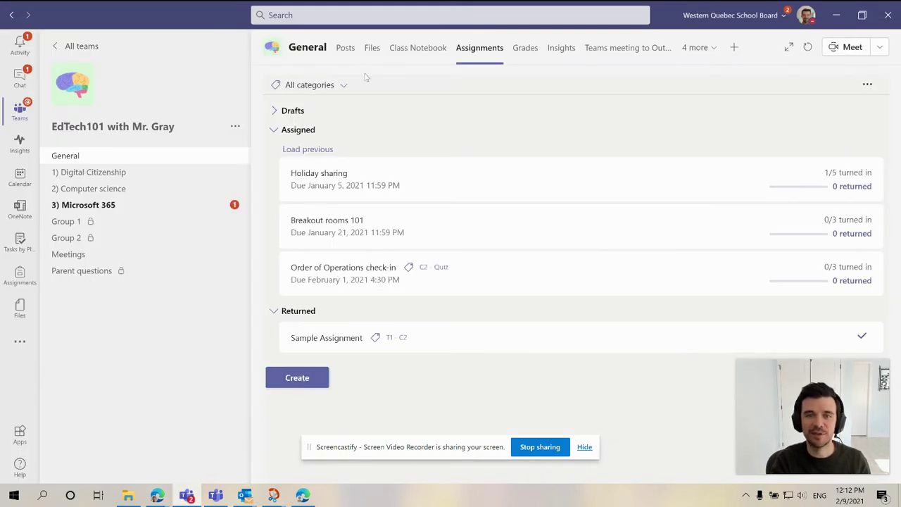
{"action": "left_click", "coordinate": [372, 47]}
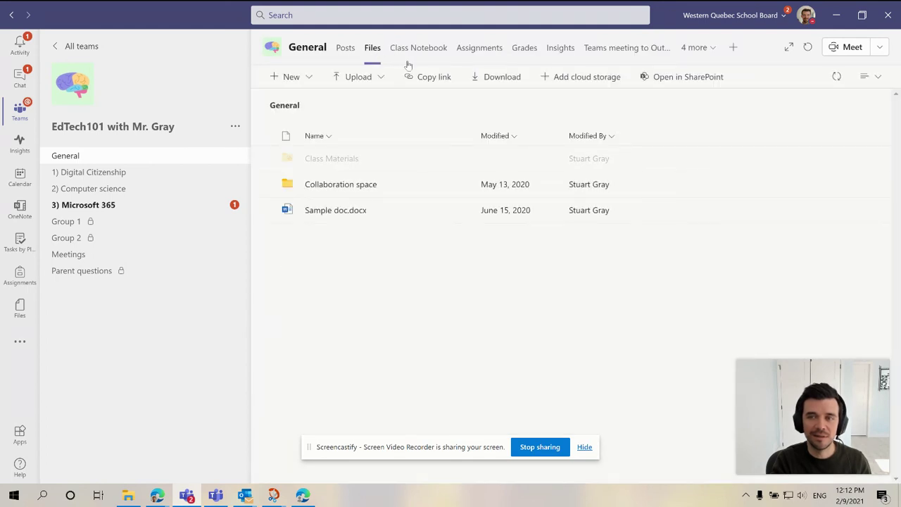
{"action": "left_click", "coordinate": [677, 81]}
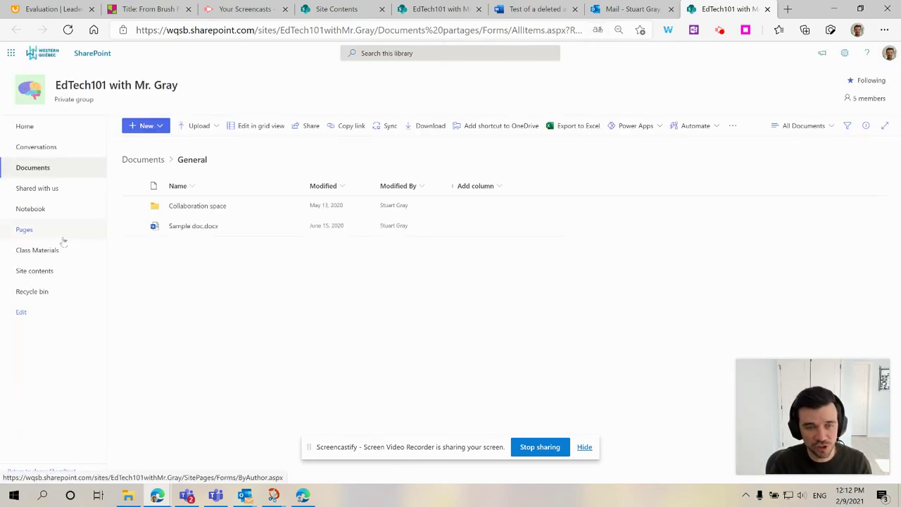
{"action": "left_click", "coordinate": [31, 275]}
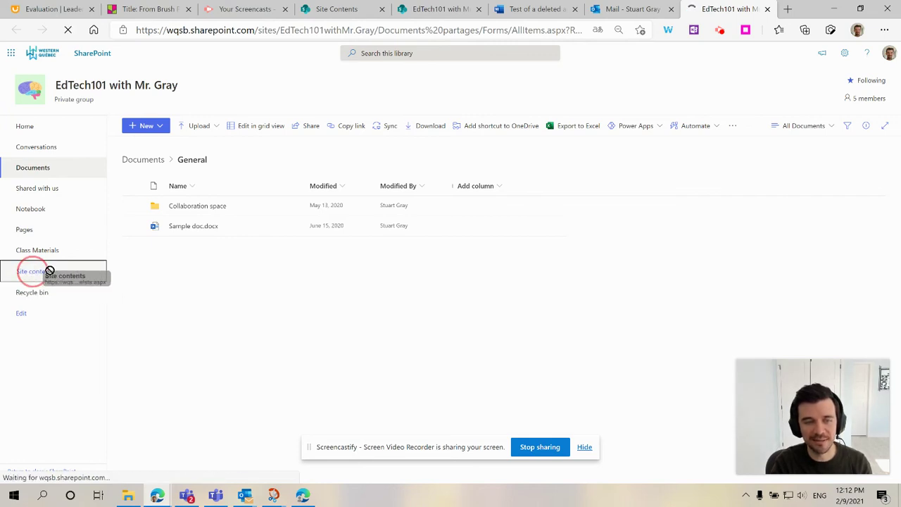